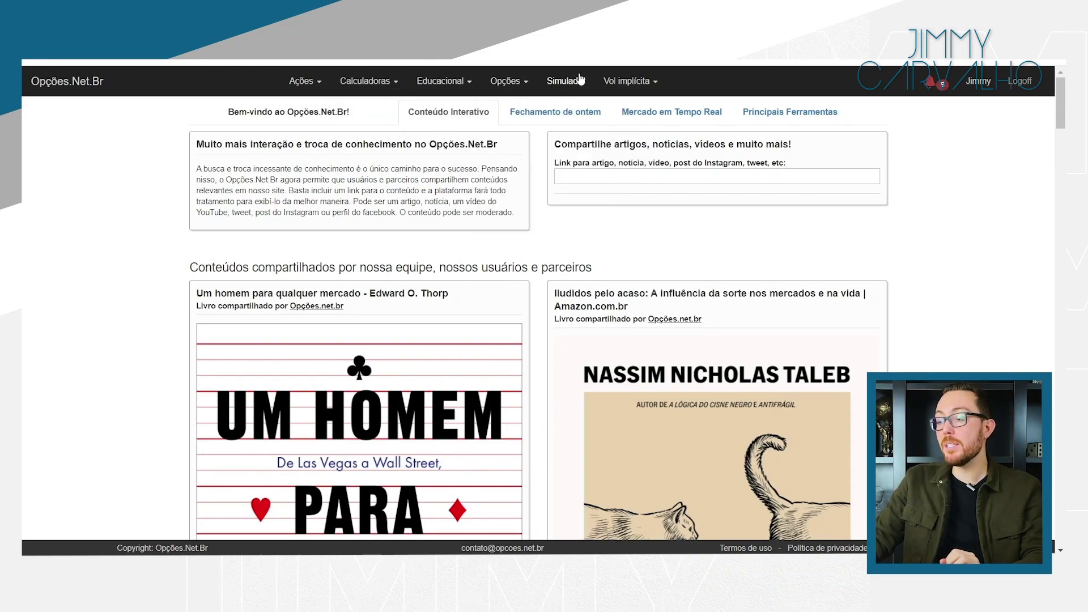
- Open the new options grid (Grade de opções - nova) and load the options of asset BBAS3
left_click(509, 82)
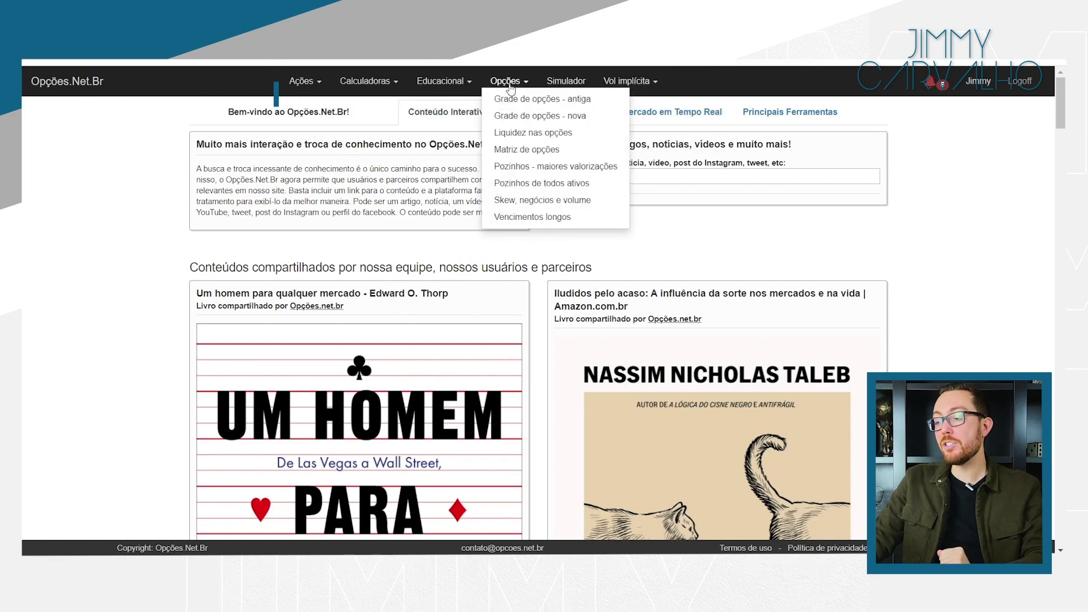
left_click(532, 117)
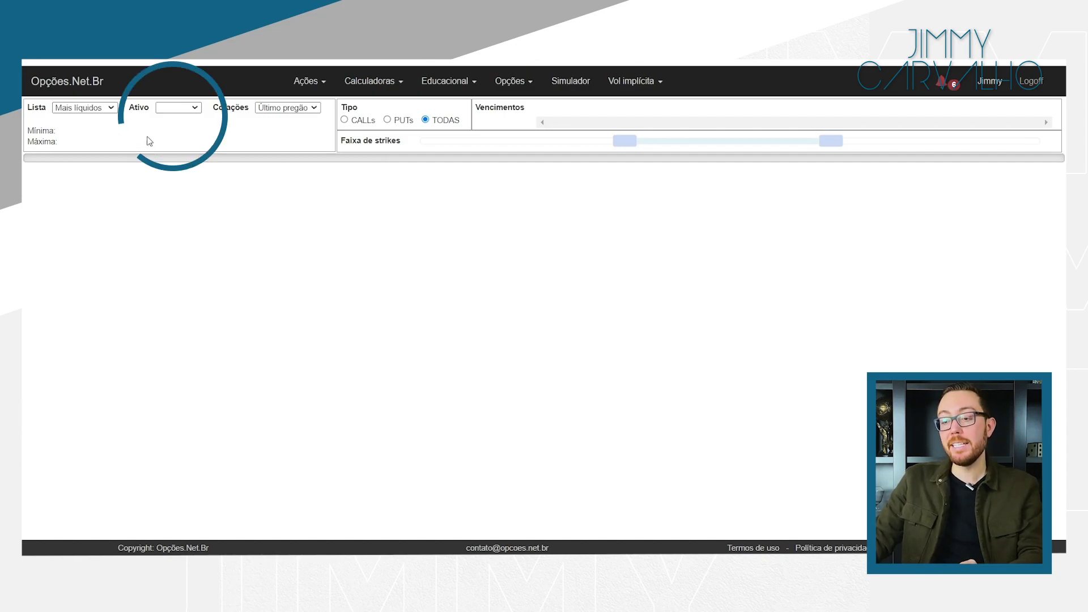
left_click(173, 109)
scroll(180, 226, "down", 10)
scroll(182, 248, "up", 10)
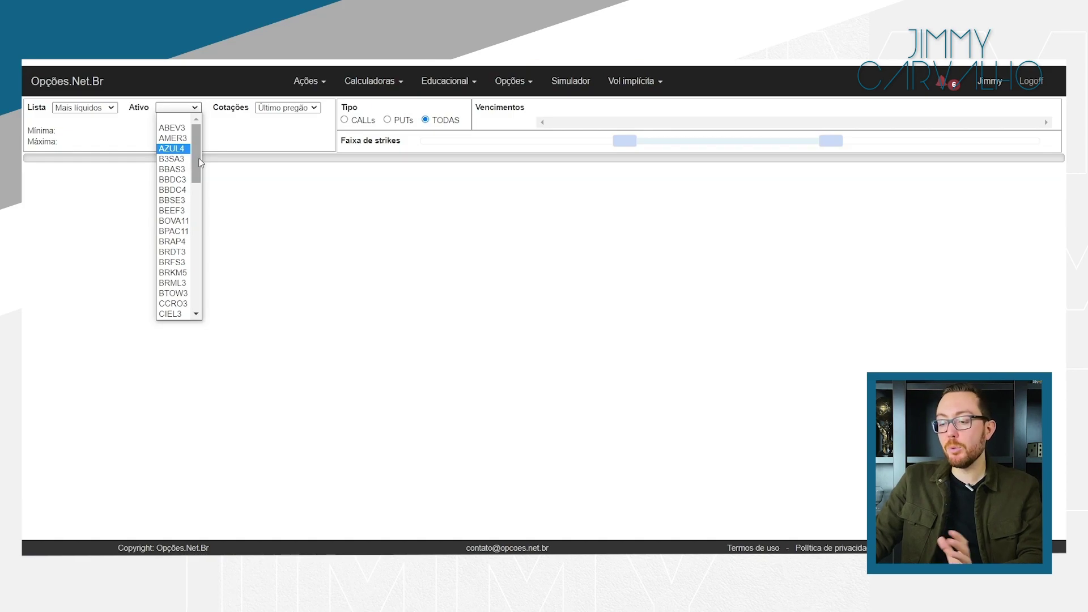
scroll(181, 170, "down", 1)
left_click(174, 154)
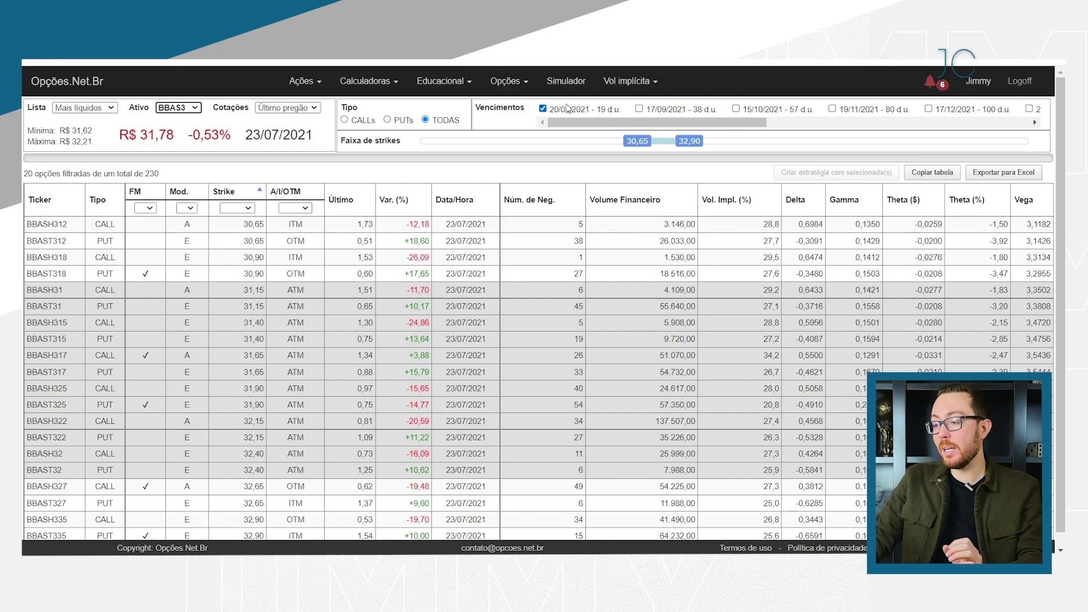
- Look through the available expirations, extend the strike range's upper limit to 42,15 and review the listed options
left_click_drag(630, 122, 893, 114)
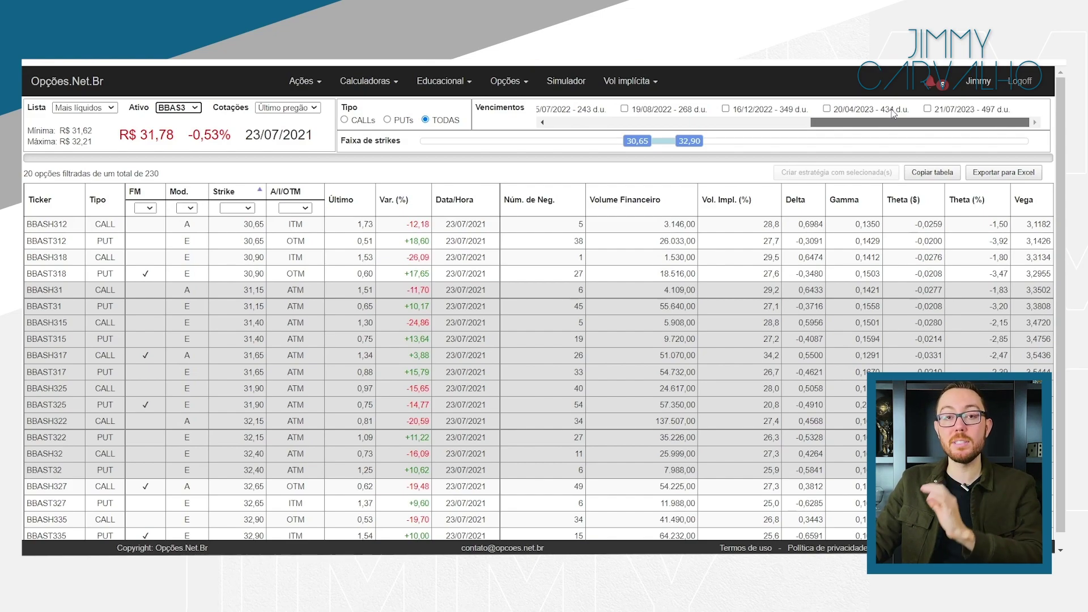
left_click_drag(891, 114, 559, 111)
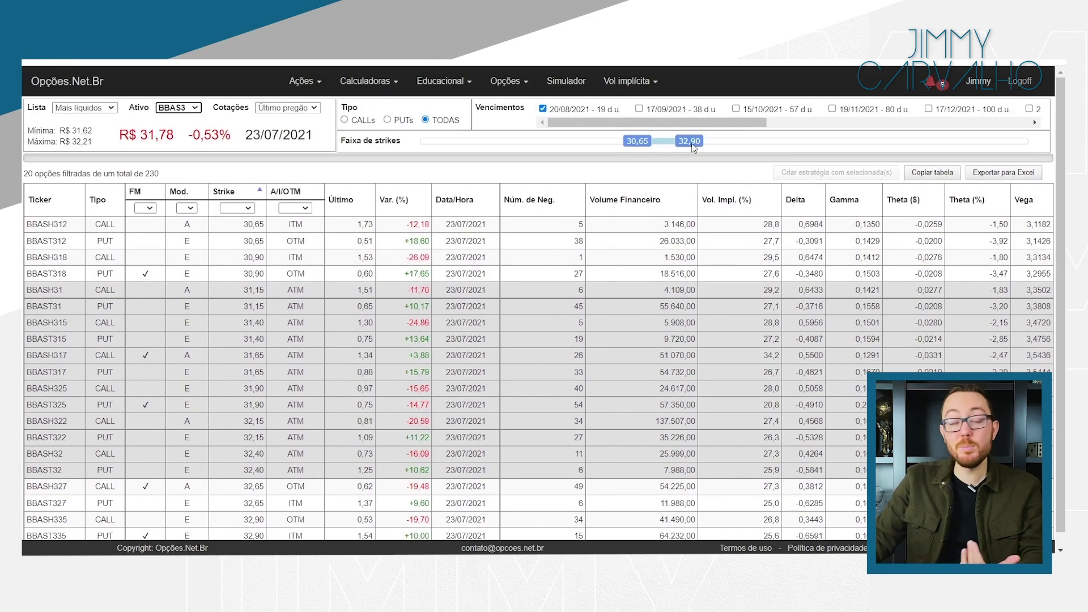
left_click_drag(694, 148, 877, 144)
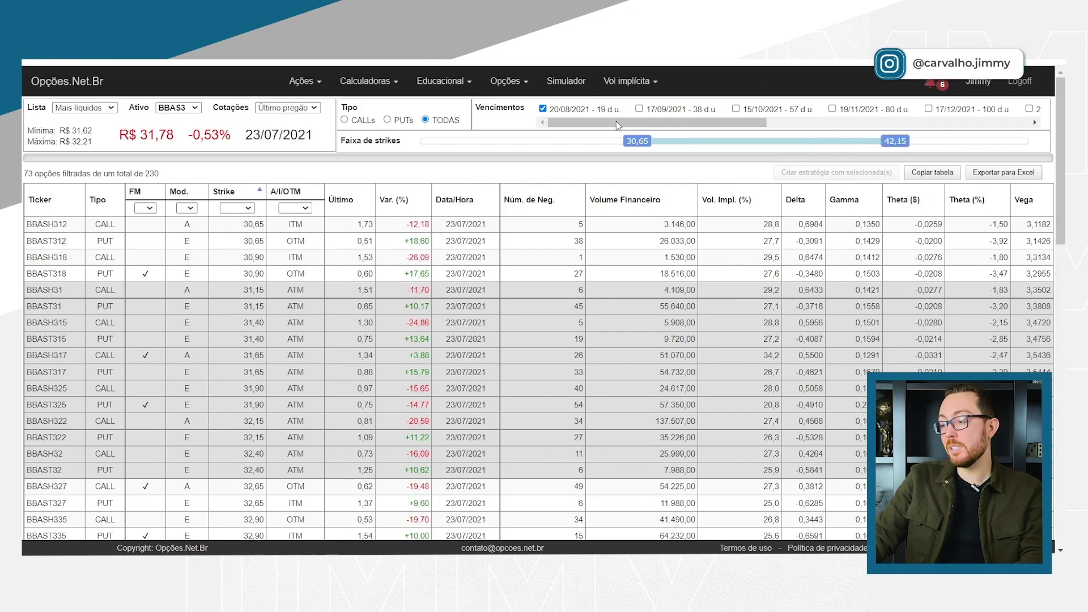
scroll(607, 181, "down", 10)
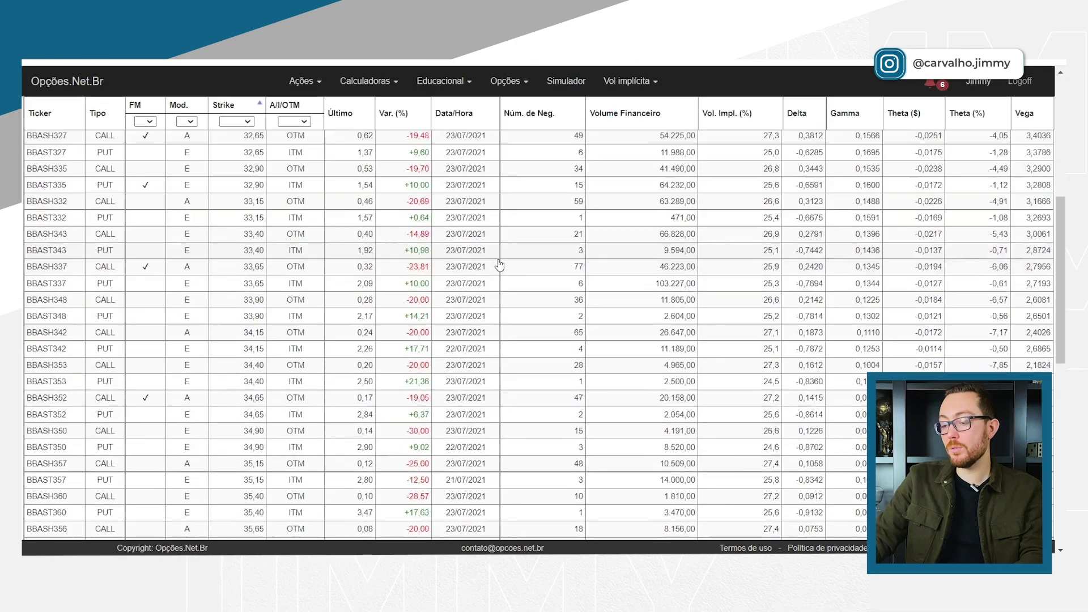
scroll(435, 316, "up", 10)
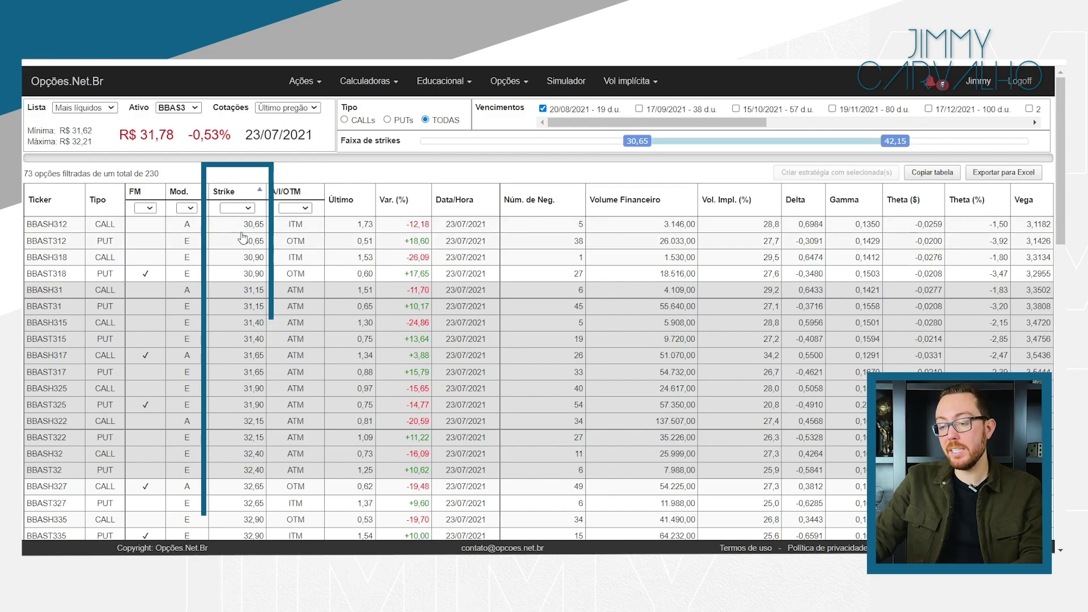
- Filter the BBAS3 grid to CALLs only and review their strikes
left_click(344, 120)
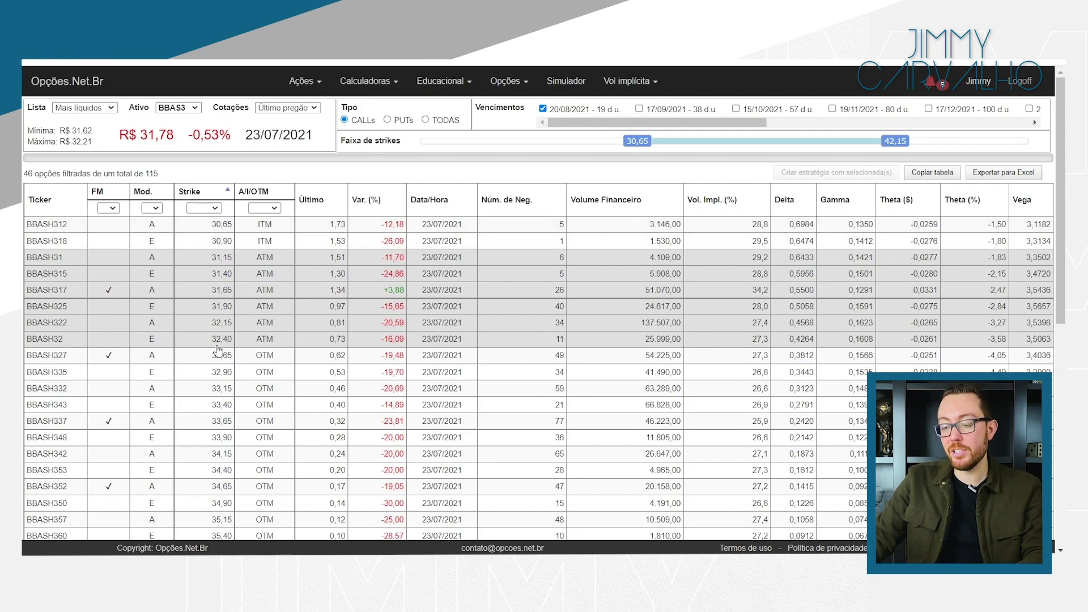
scroll(209, 430, "down", 8)
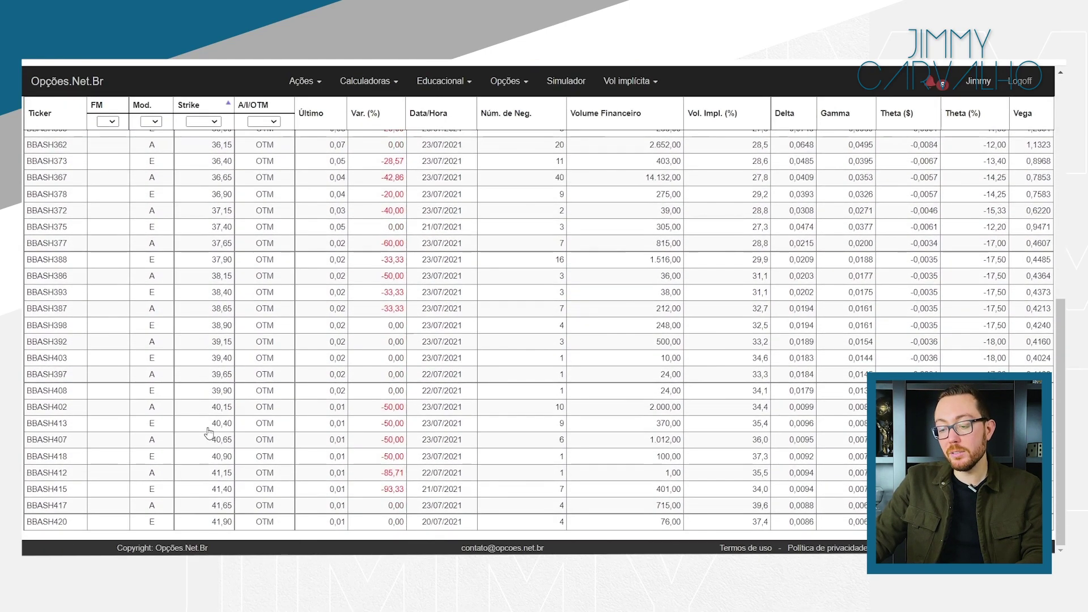
scroll(220, 504, "up", 10)
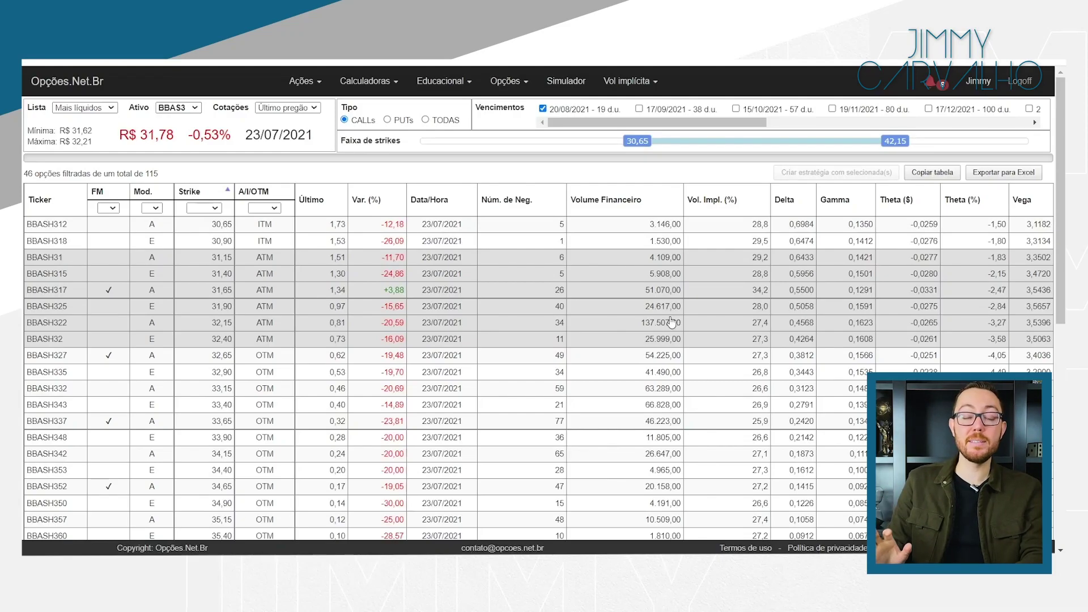
- Start a new strategy in the Simulador with BBAS3 as the base asset
mouse_move(494, 84)
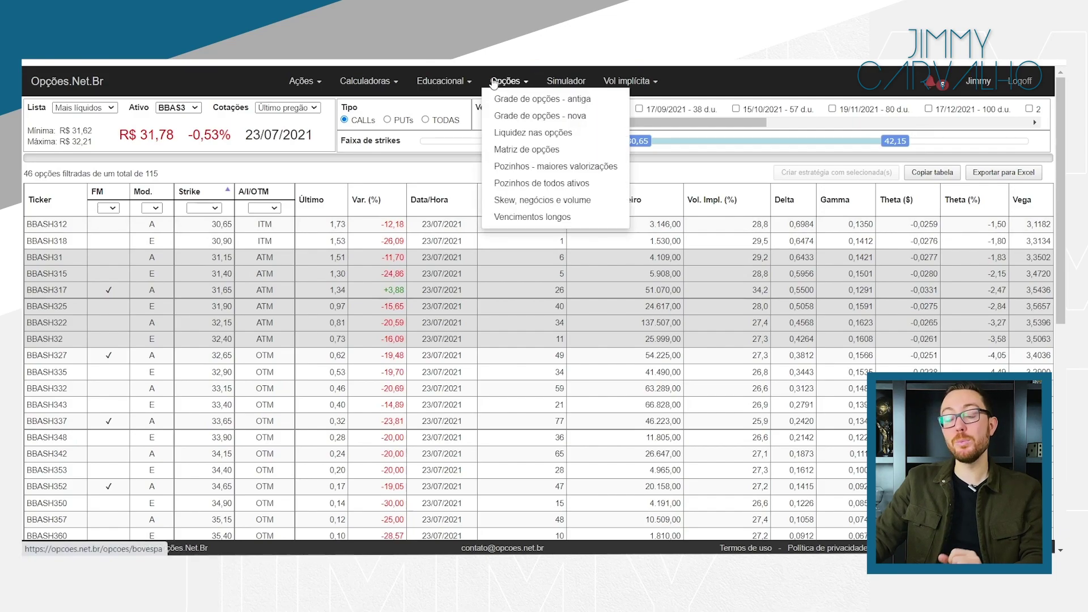
left_click(584, 82)
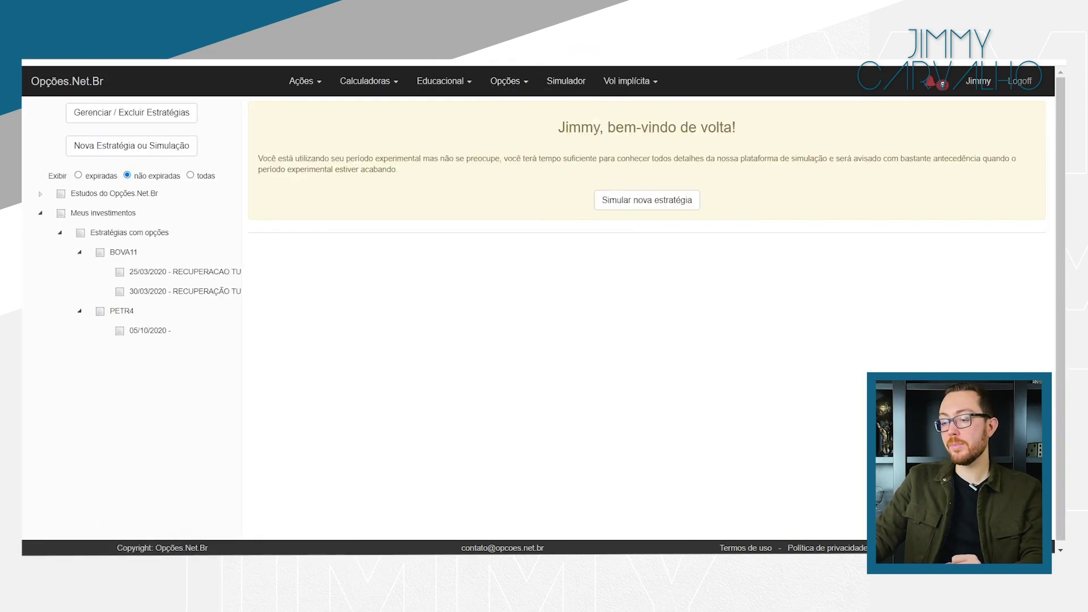
left_click(644, 207)
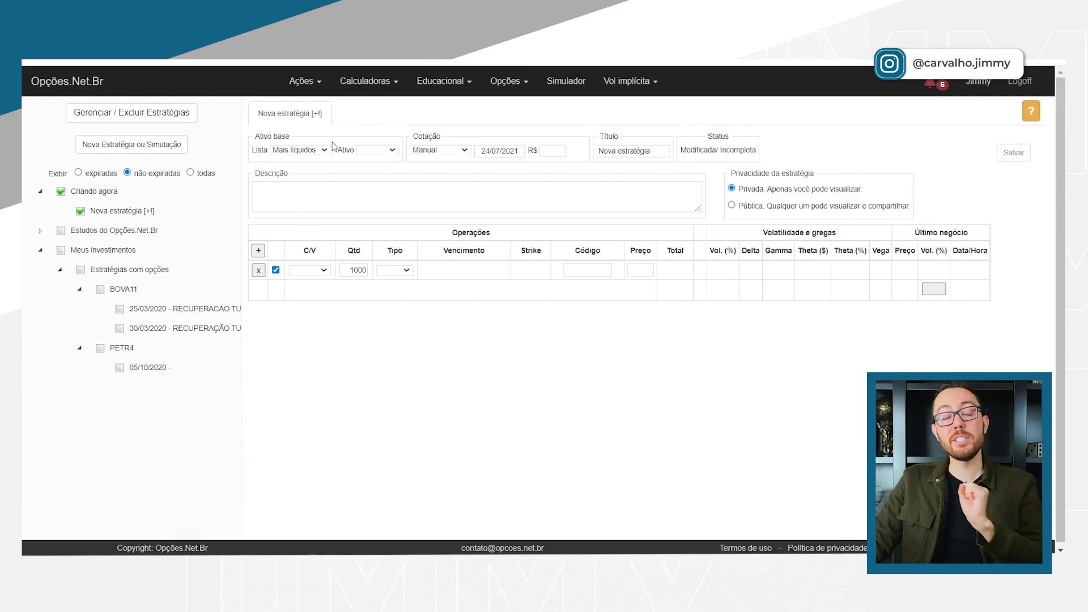
left_click(380, 150)
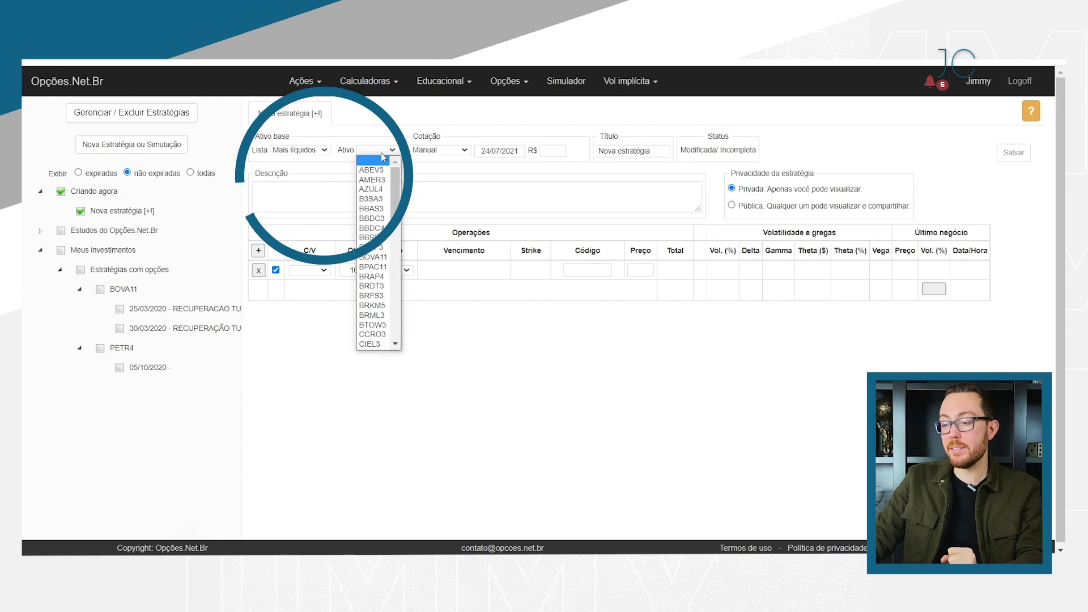
left_click(372, 208)
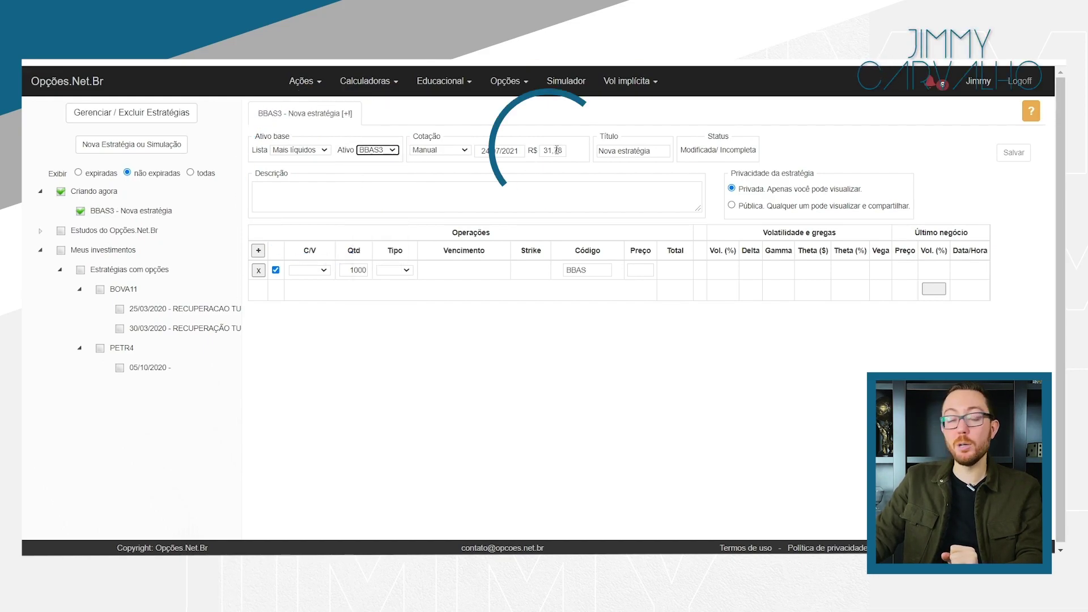
- Title the strategy "Strangle para Agosto"
triple_click(657, 149)
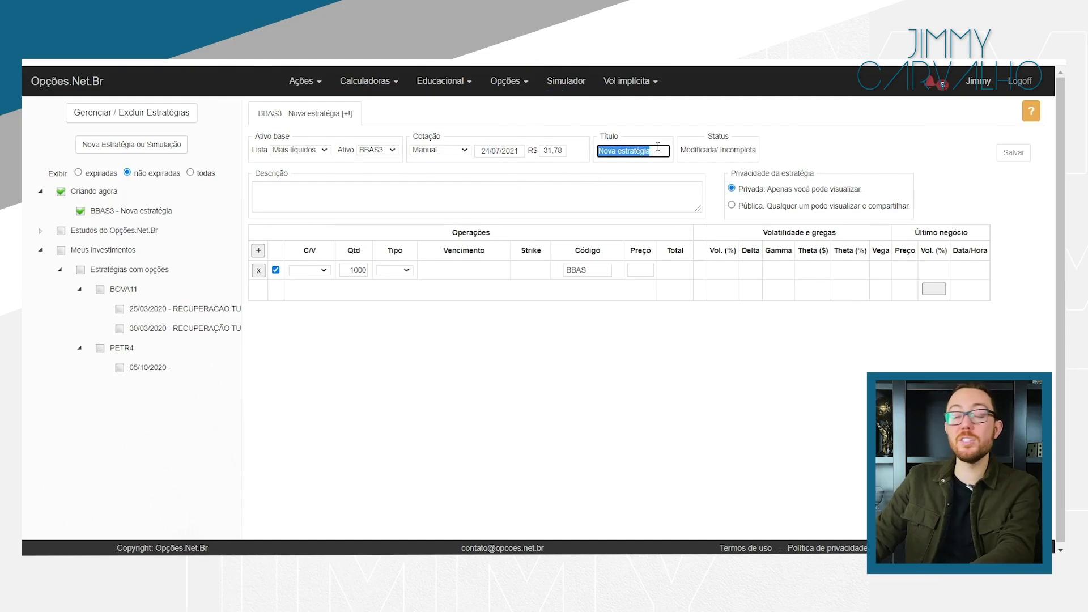
type("Strangle ")
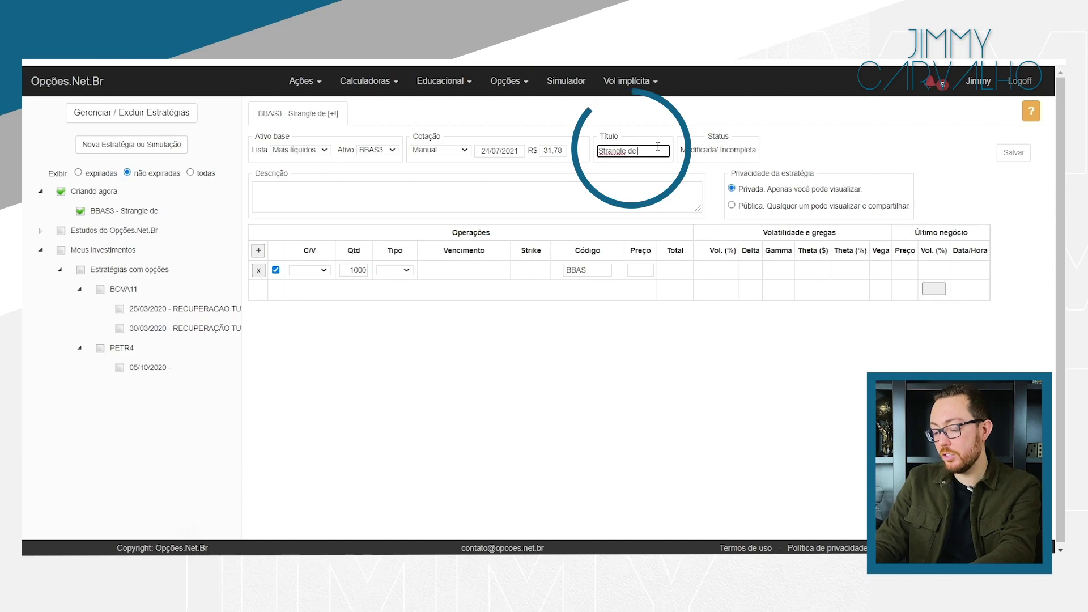
type("para Agosto")
left_click(437, 190)
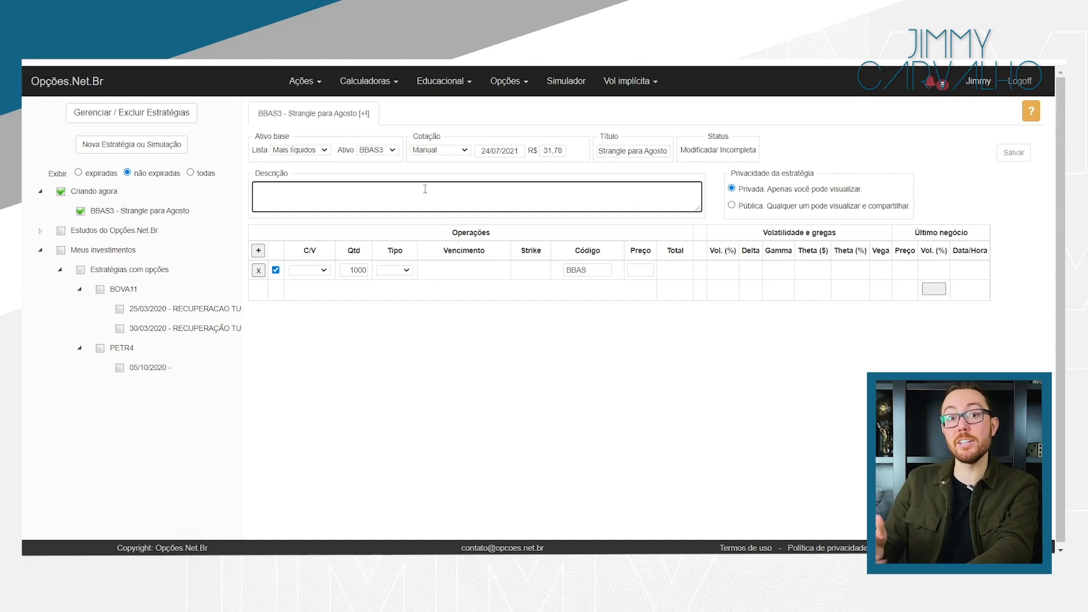
- Define the first operation as the purchase (Compra) of a CALL with strike 34,65 FM
left_click(316, 282)
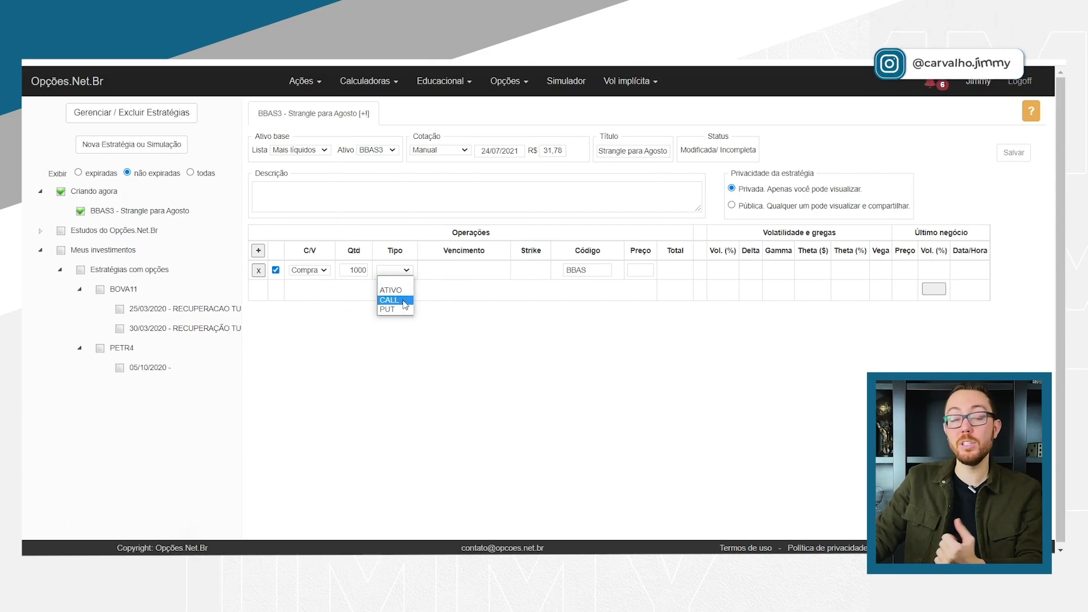
left_click(406, 301)
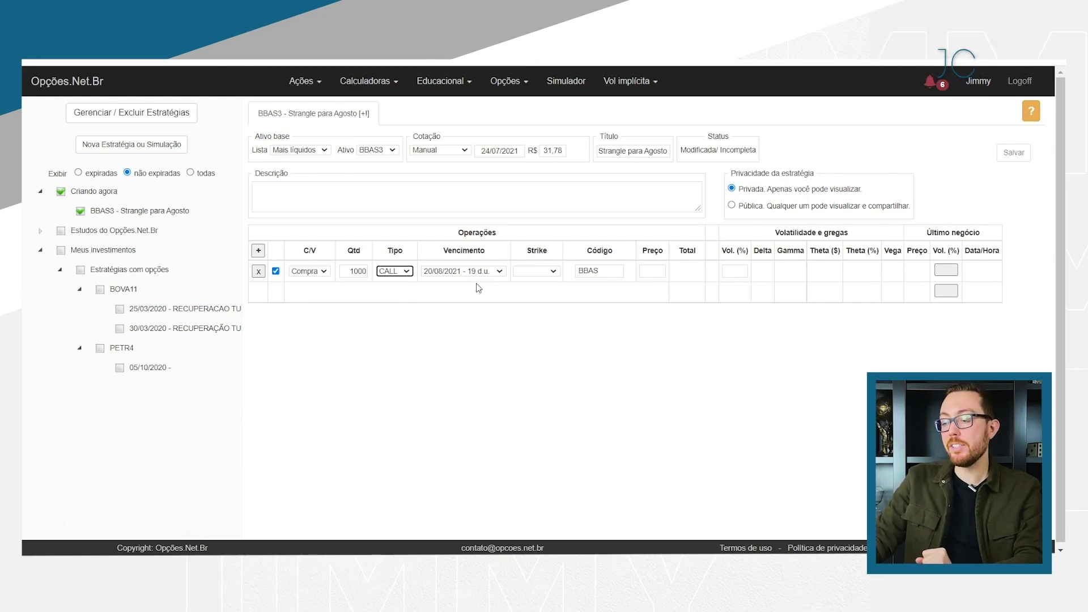
left_click(553, 272)
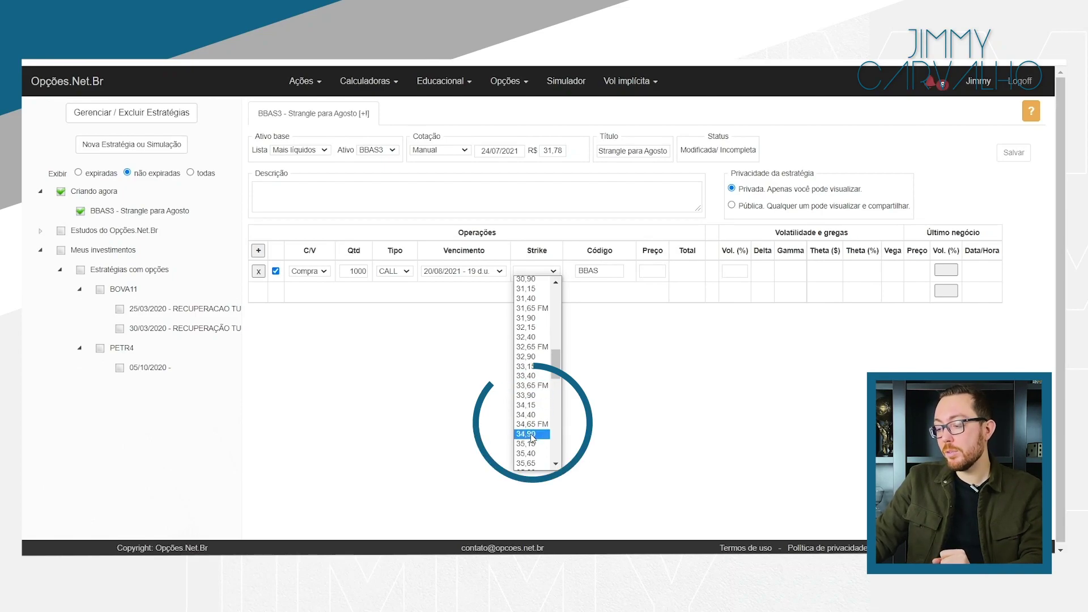
left_click(528, 425)
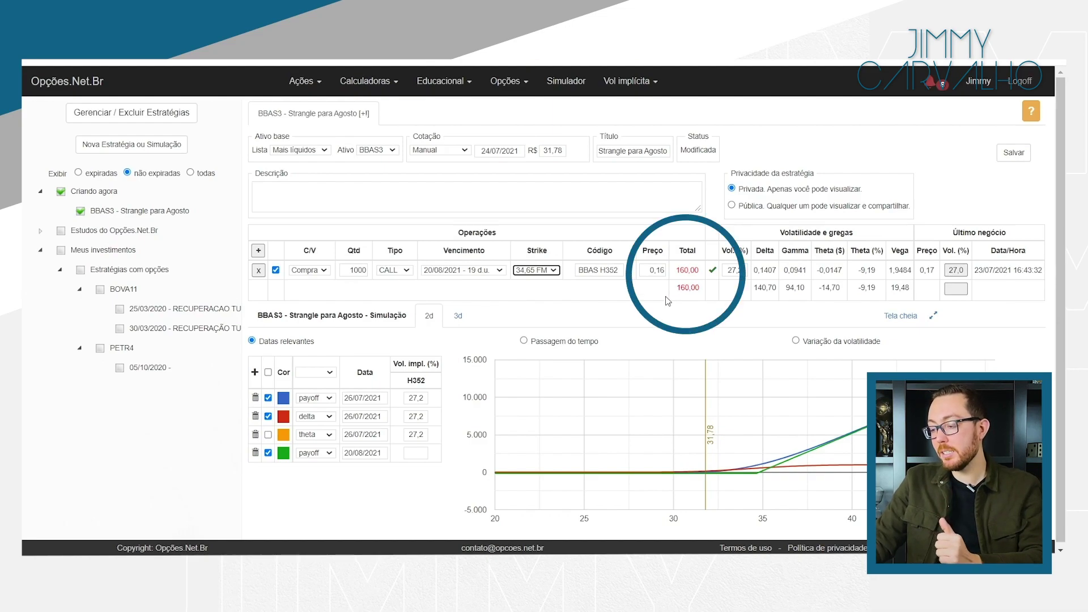
- Add a second operation for the purchase (Compra) of a PUT with strike 28,15
mouse_move(867, 436)
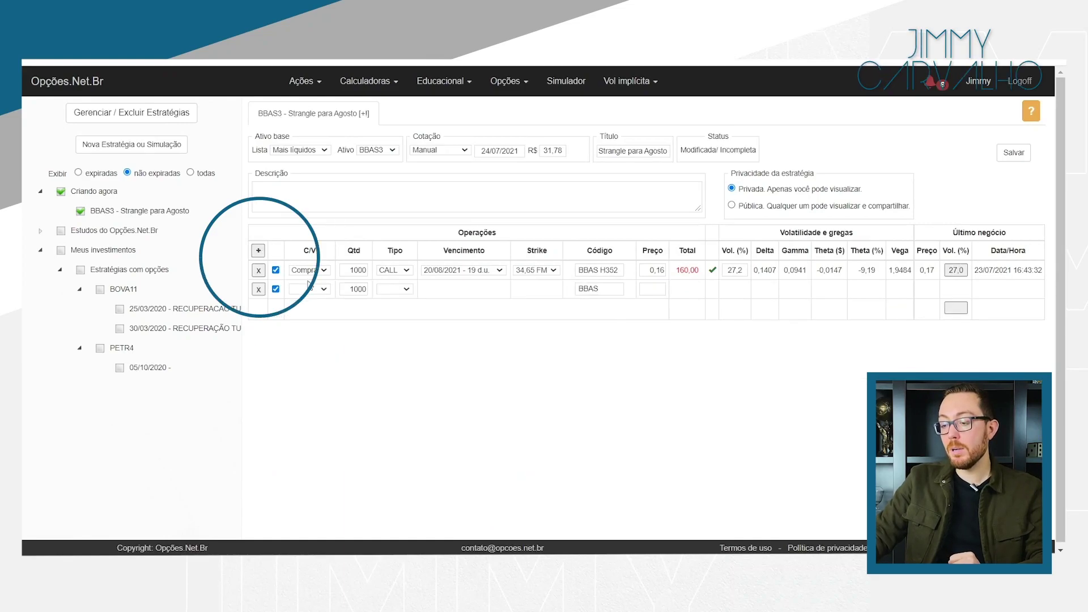
left_click(313, 291)
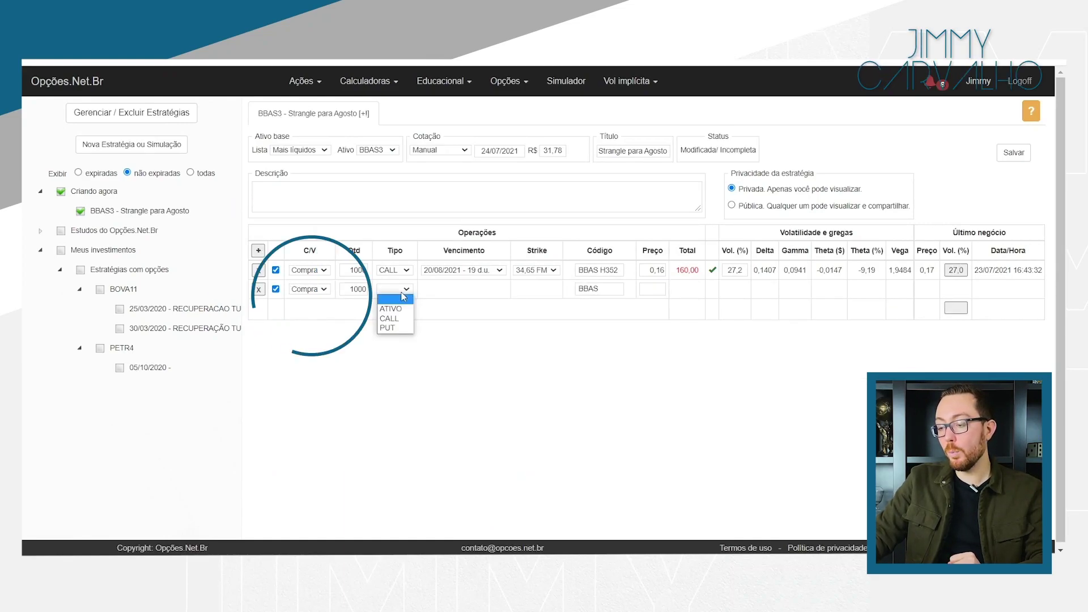
left_click(407, 329)
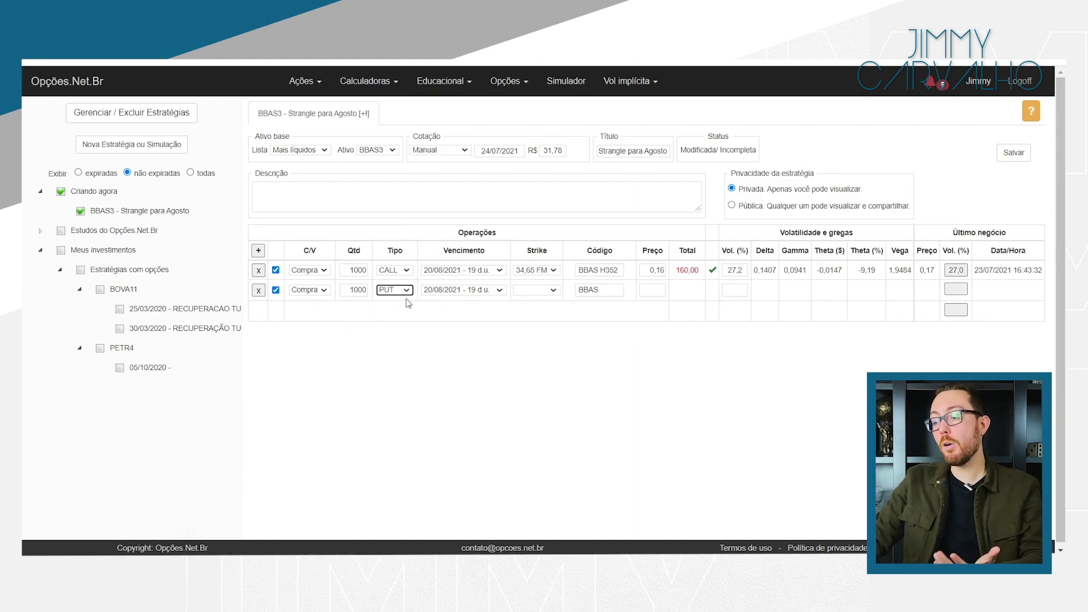
left_click(548, 295)
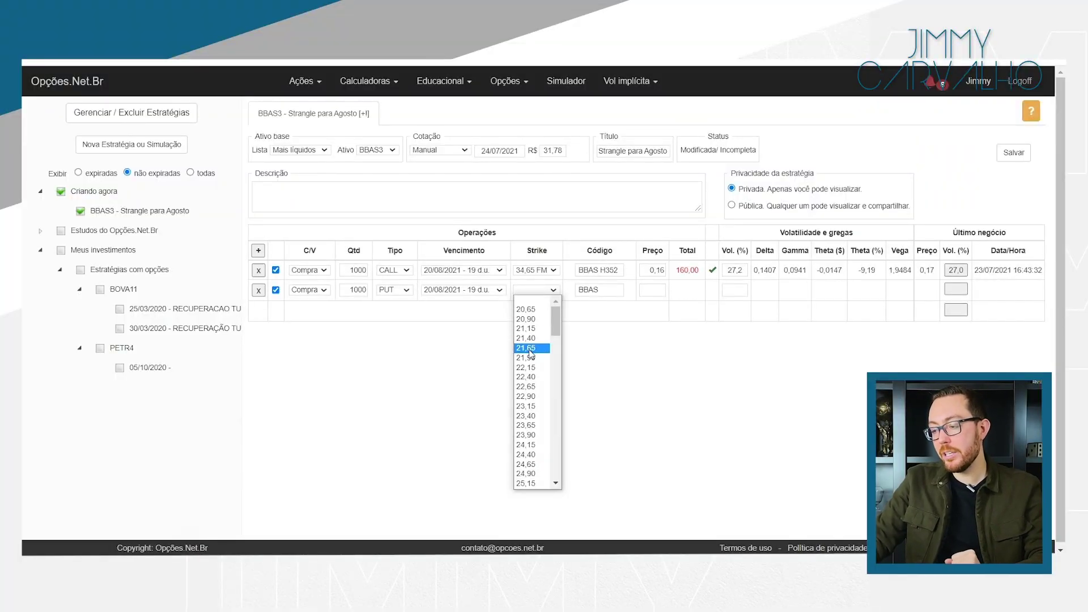
scroll(536, 356, "down", 5)
left_click(533, 329)
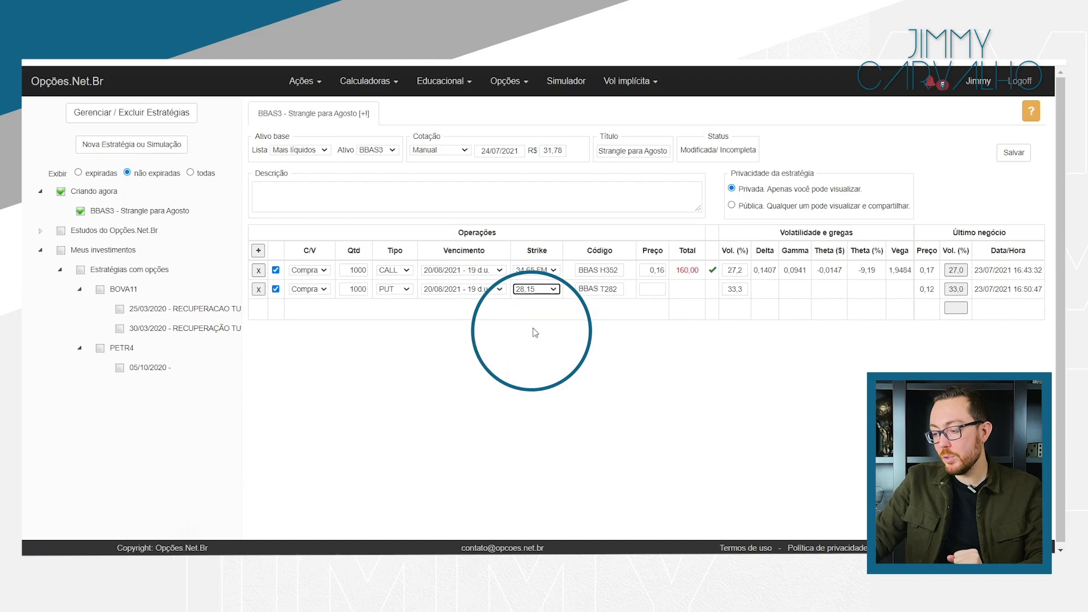
- Try strike 28,40 for the PUT operation and set it to 28,65
left_click(553, 290)
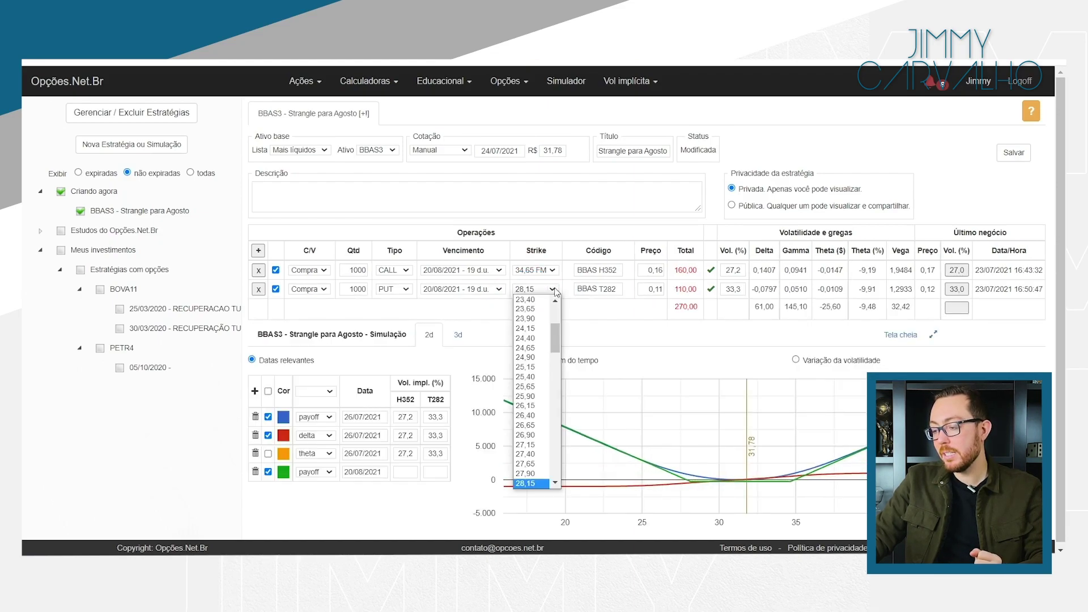
scroll(560, 476, "down", 2)
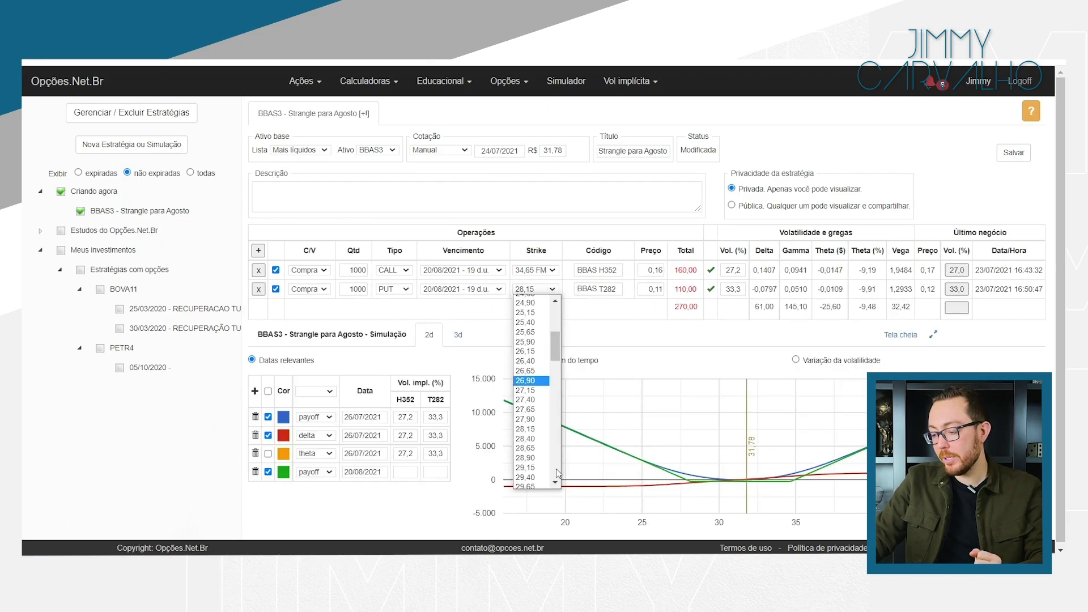
left_click(529, 439)
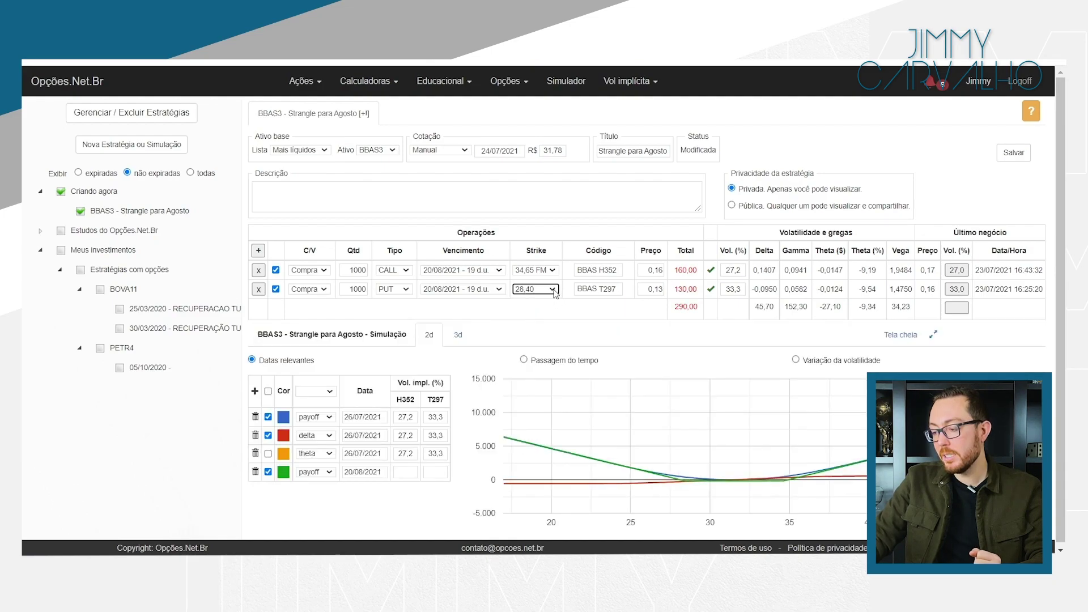
left_click(554, 289)
scroll(556, 486, "down", 1)
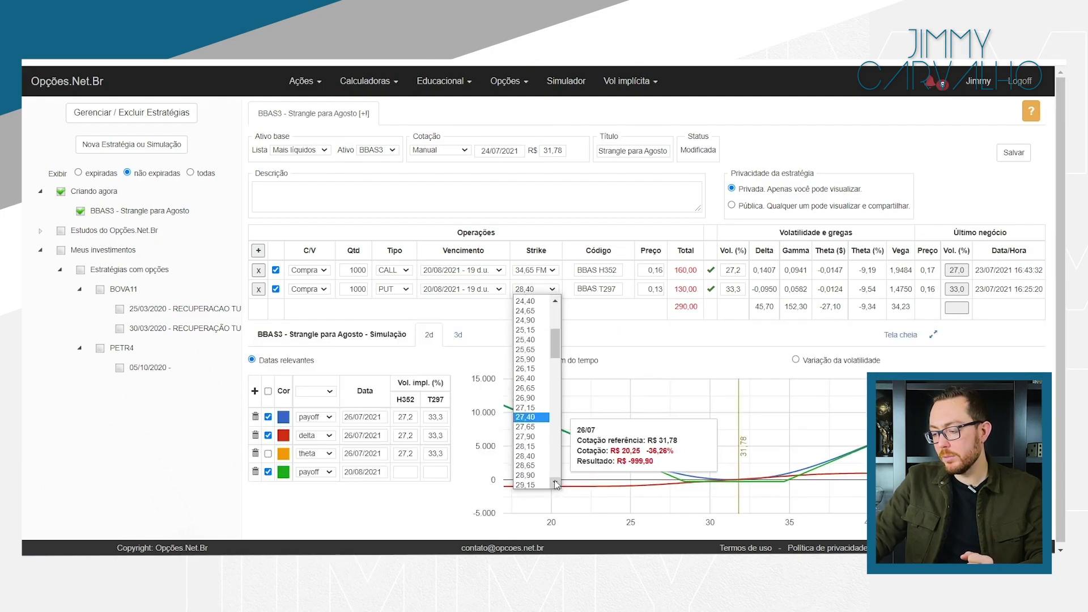
left_click(533, 466)
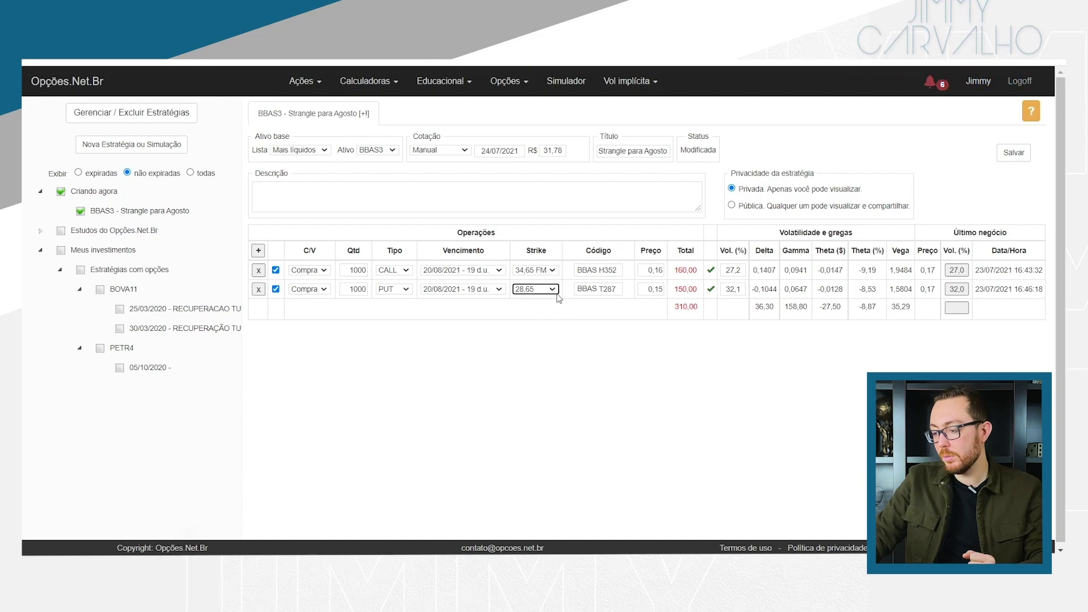
- Try strike 28,90 for the PUT operation and return it to 28,65
left_click(536, 289)
scroll(544, 468, "down", 1)
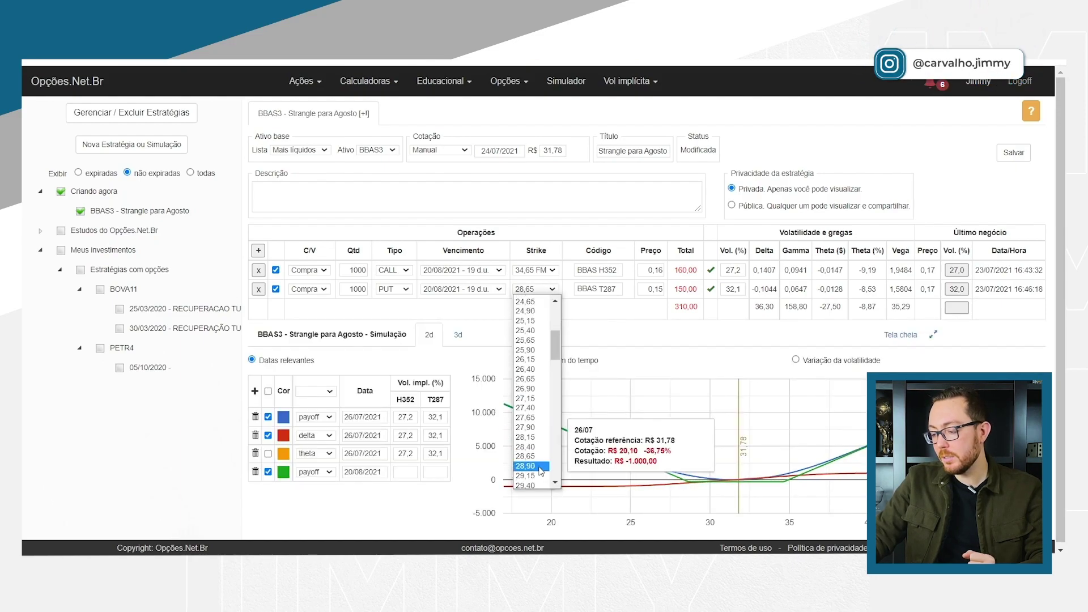
left_click(541, 466)
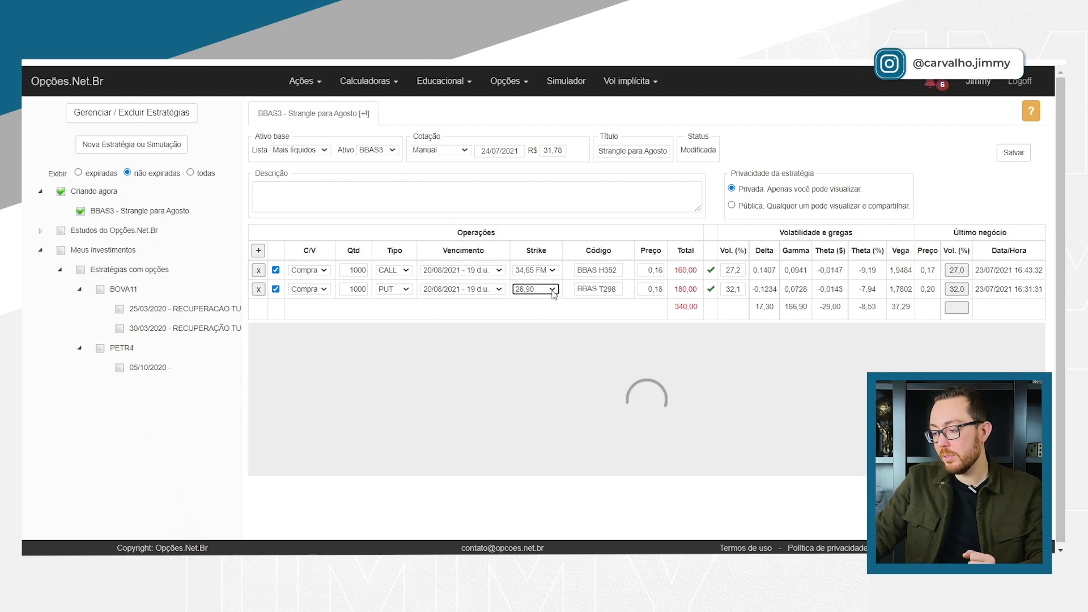
left_click(536, 289)
left_click(542, 474)
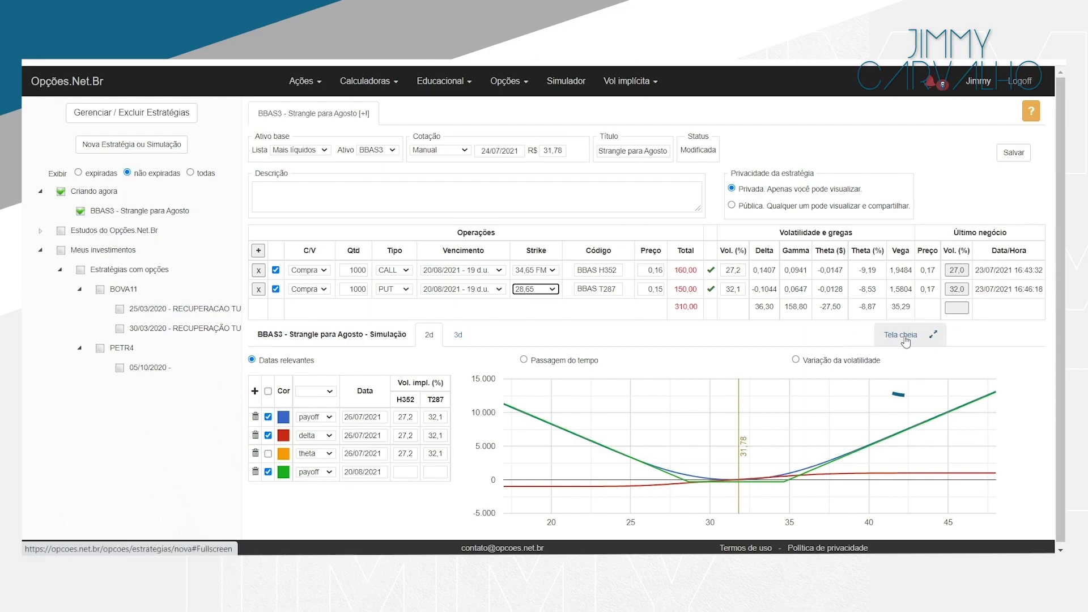
- Show the strangle's simulation chart in full screen
left_click(905, 340)
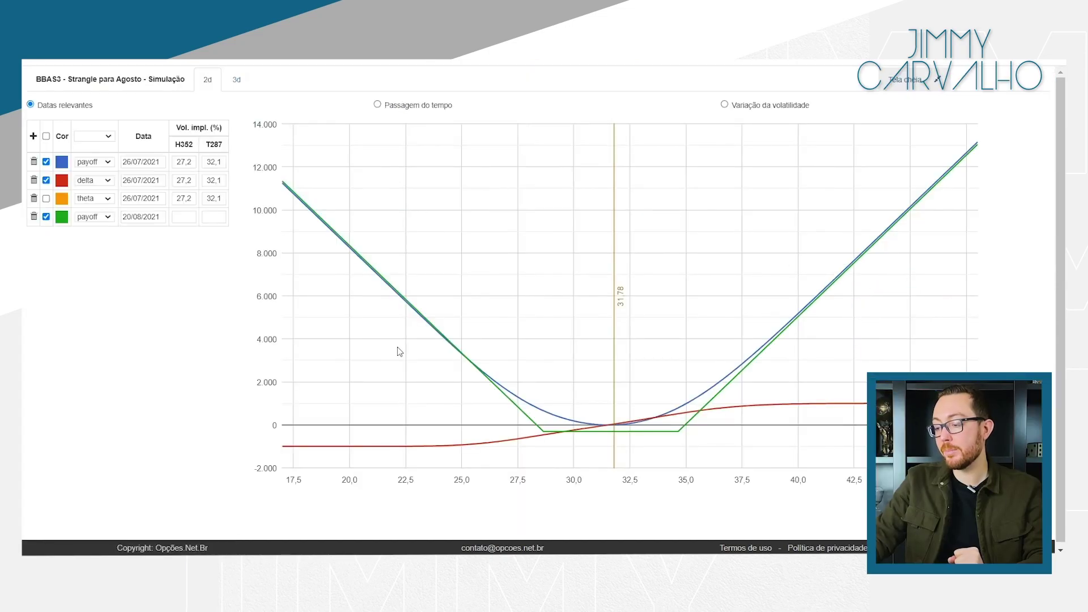